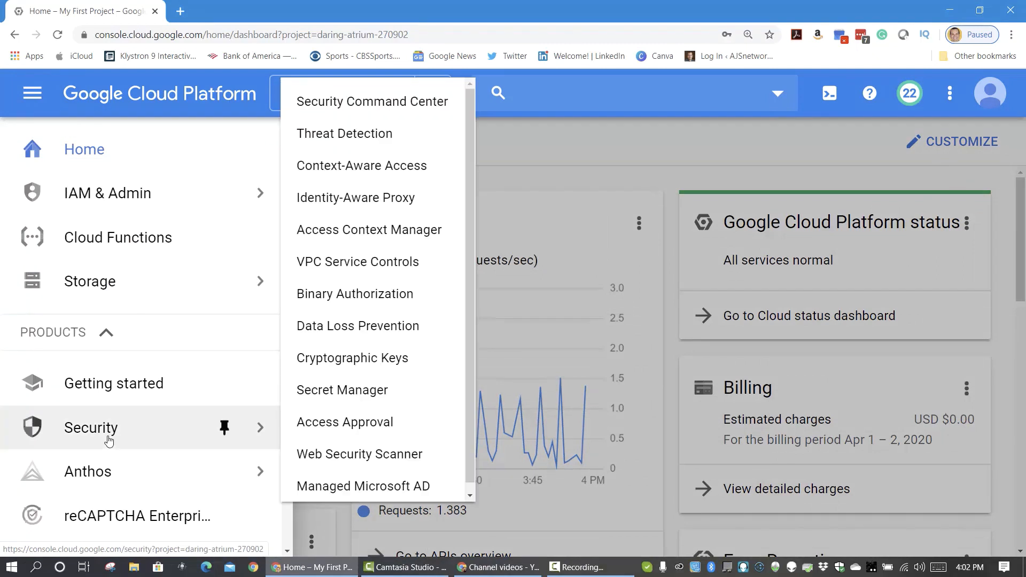
Open the Compute Engine VM instances page and start creating a new VM instance.
scroll(108, 443, "down", 4)
mouse_move(108, 440)
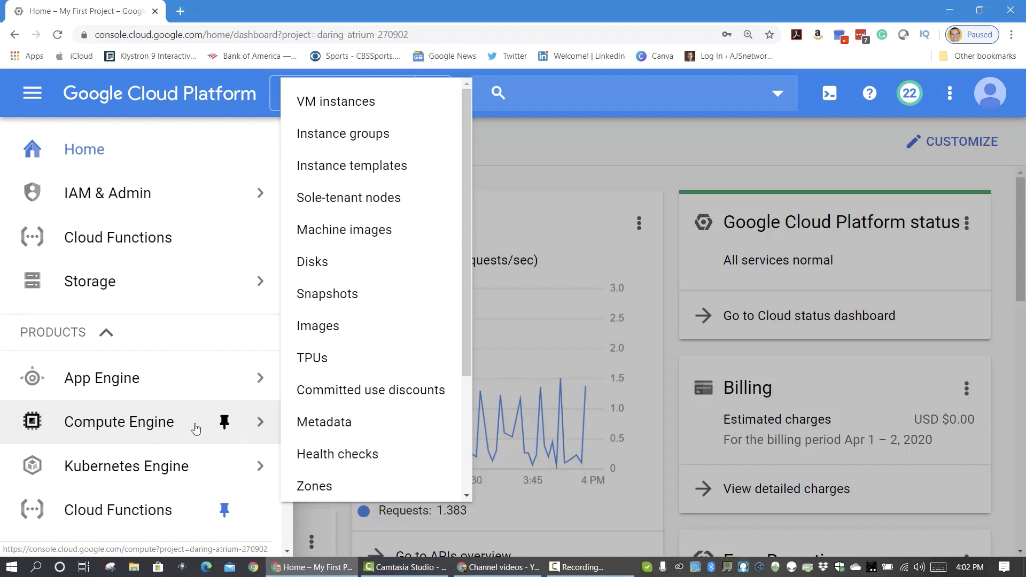
left_click(348, 105)
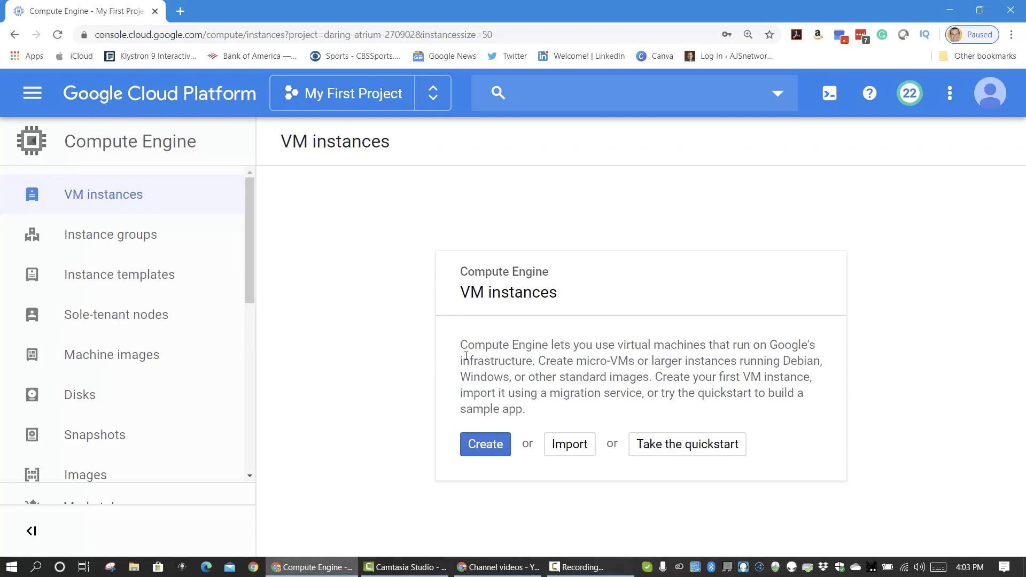
left_click(487, 448)
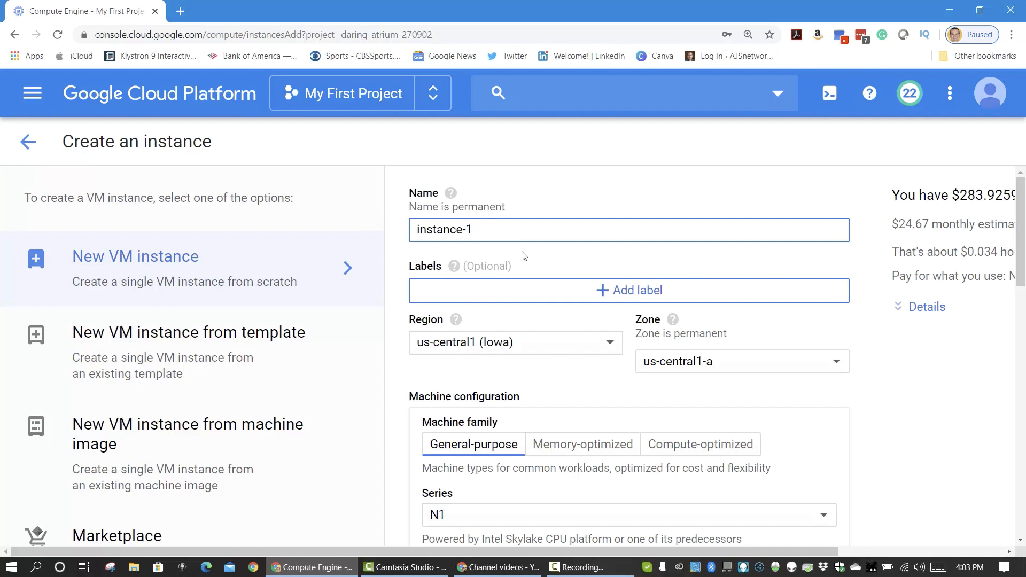
Set the new instance's machine type to Custom and its memory to 4 GB.
scroll(540, 275, "down", 1)
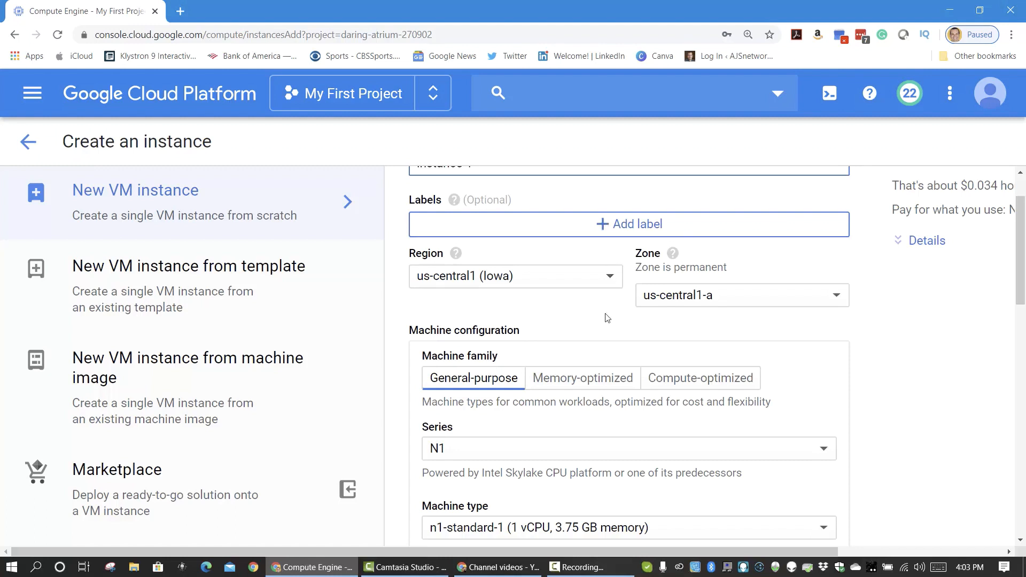
scroll(646, 323, "down", 3)
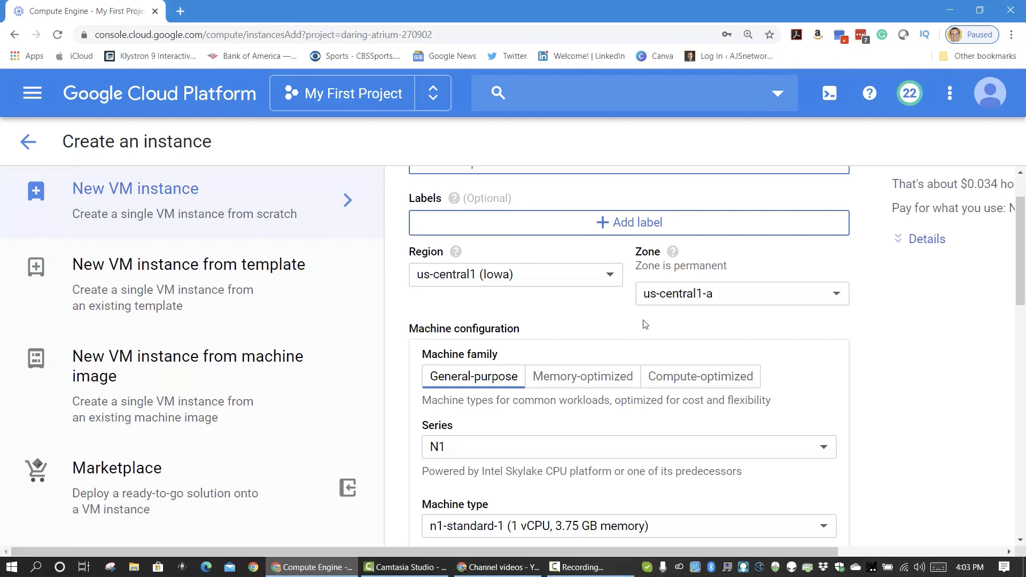
scroll(580, 334, "down", 3)
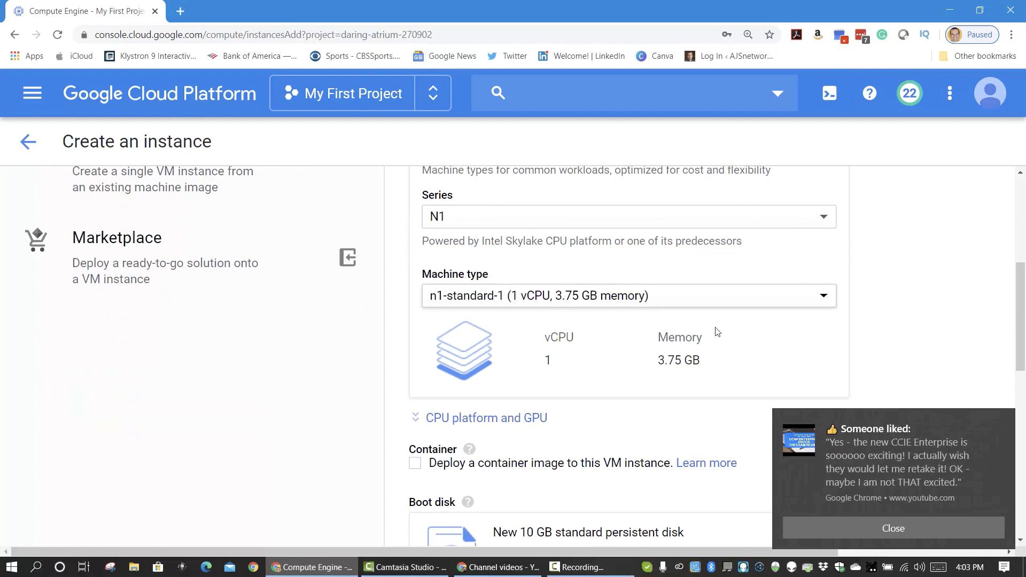
left_click(892, 532)
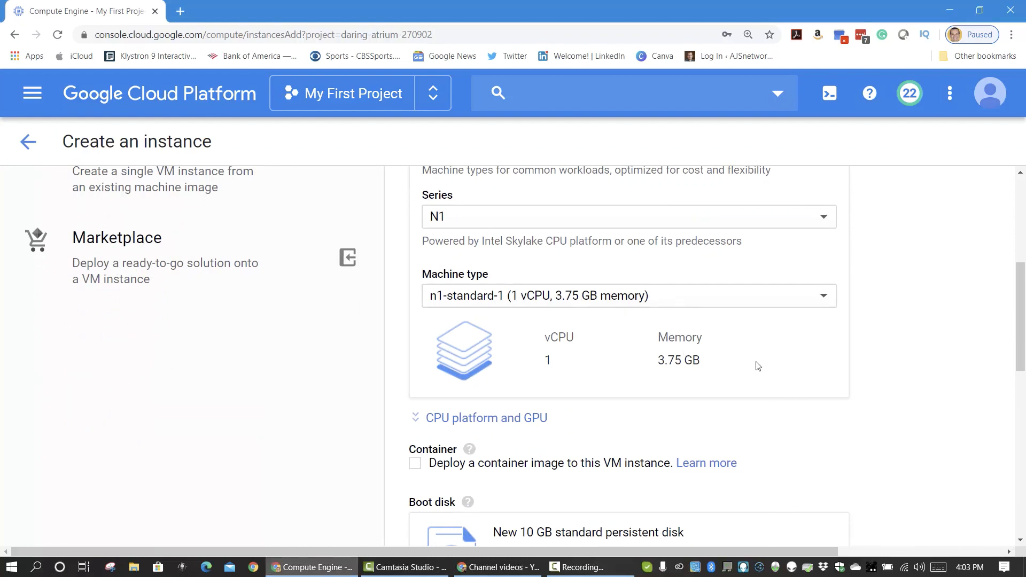
scroll(757, 366, "up", 1)
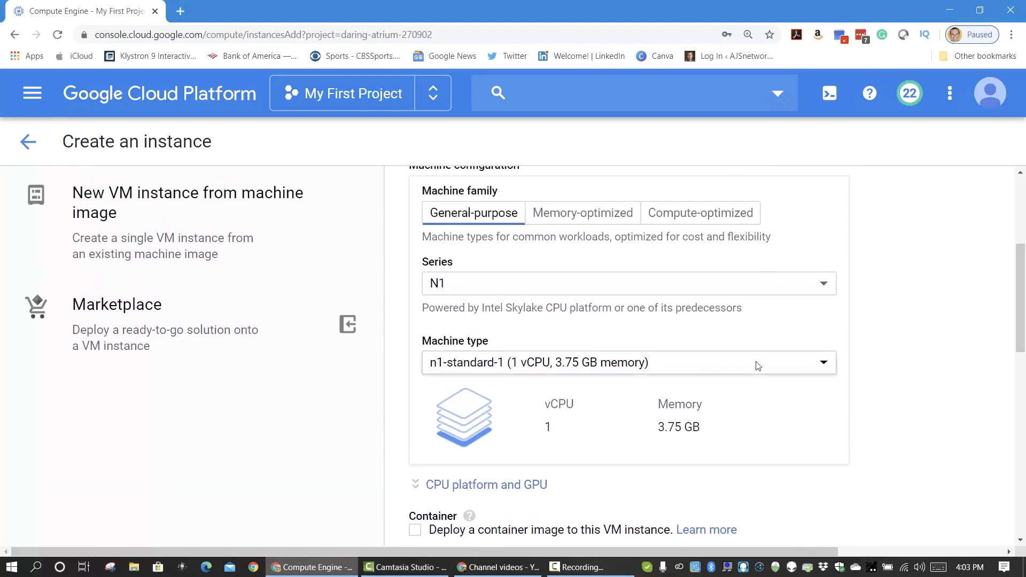
scroll(758, 366, "down", 1)
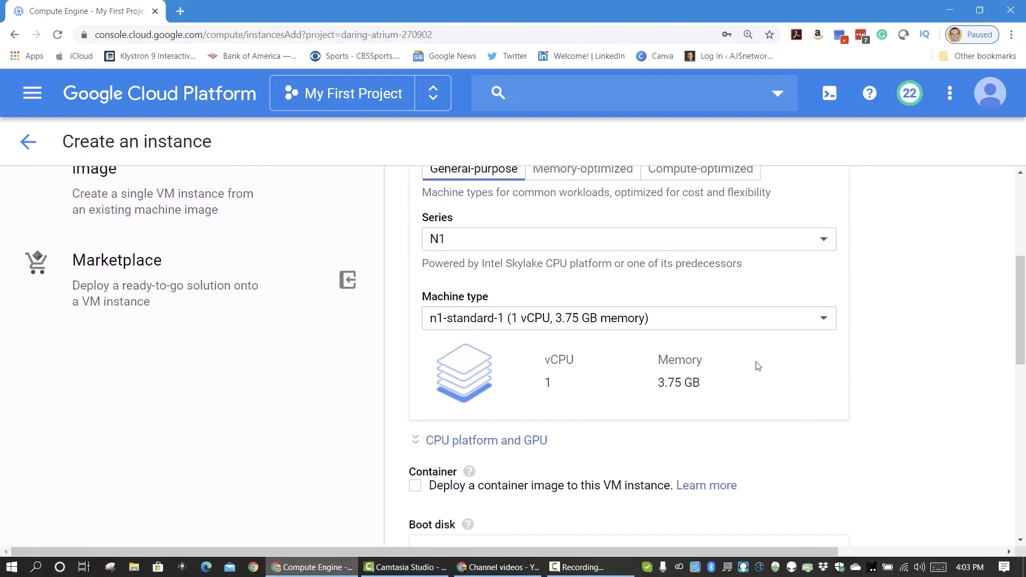
scroll(758, 366, "up", 1)
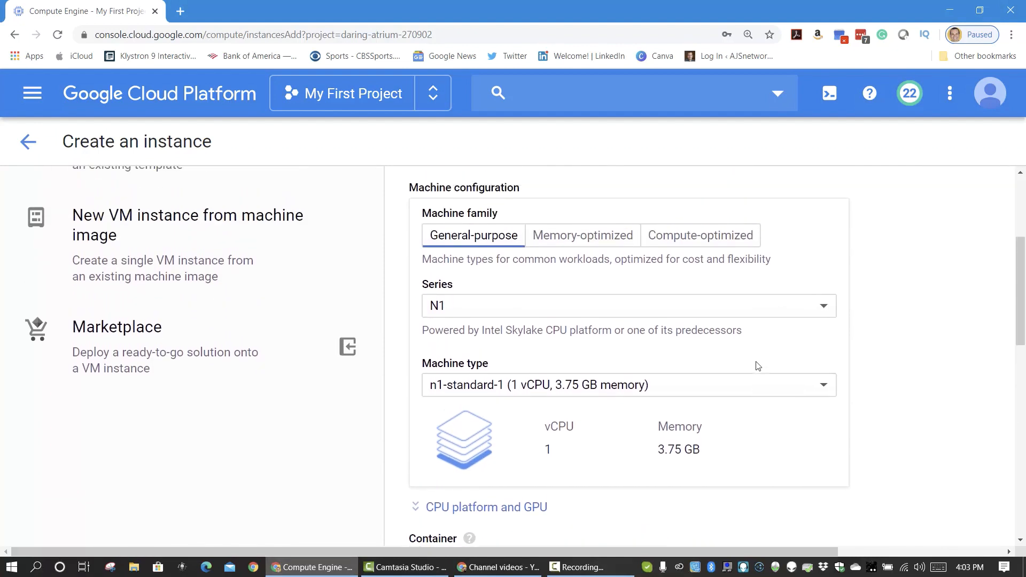
scroll(758, 366, "down", 1)
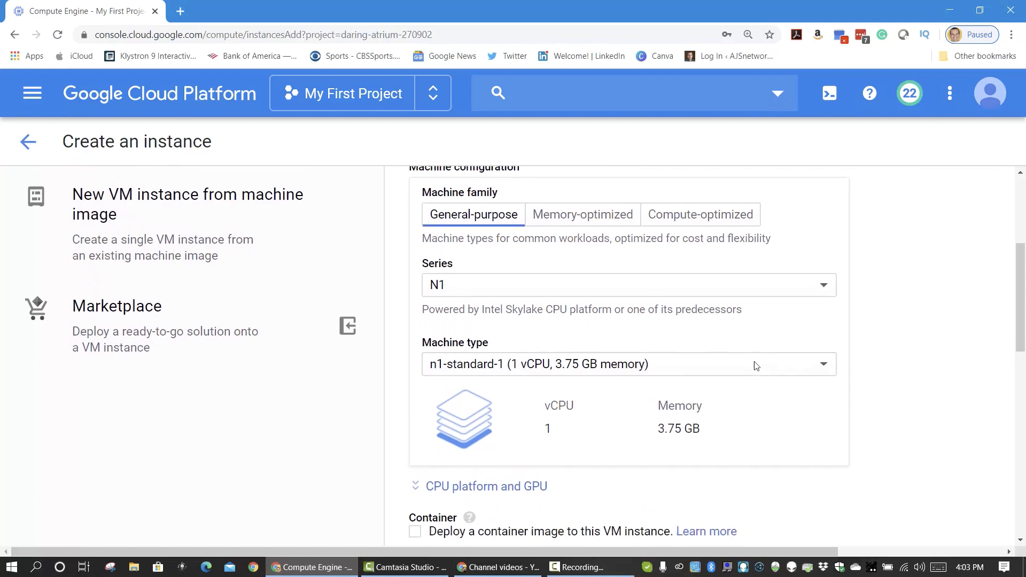
left_click(678, 364)
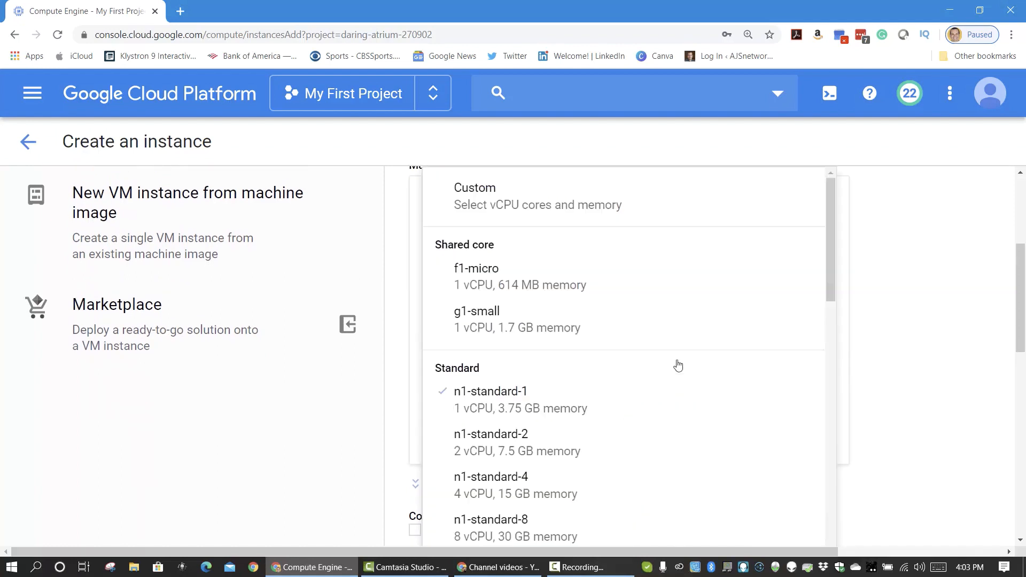
left_click(584, 213)
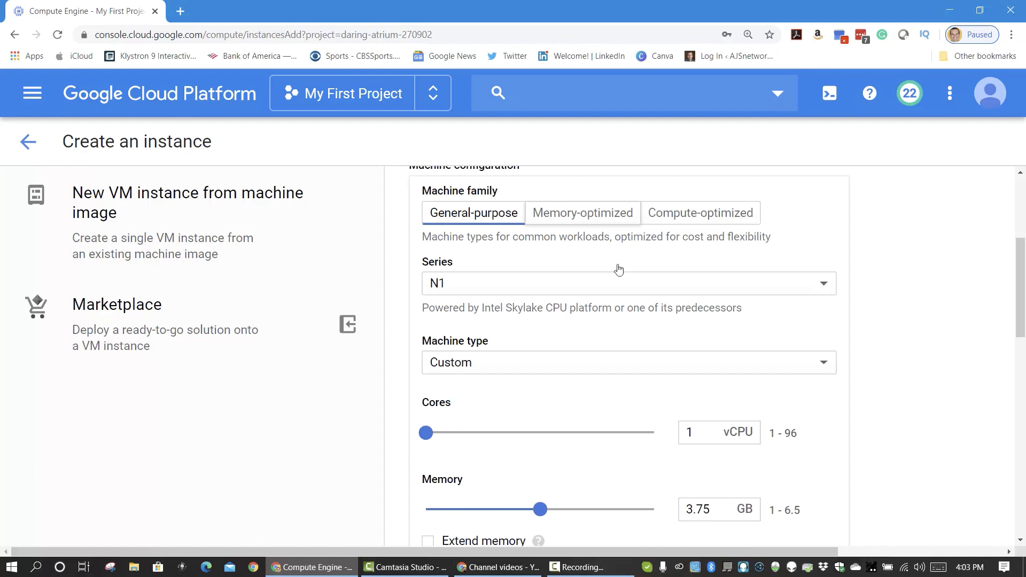
scroll(645, 321, "down", 1)
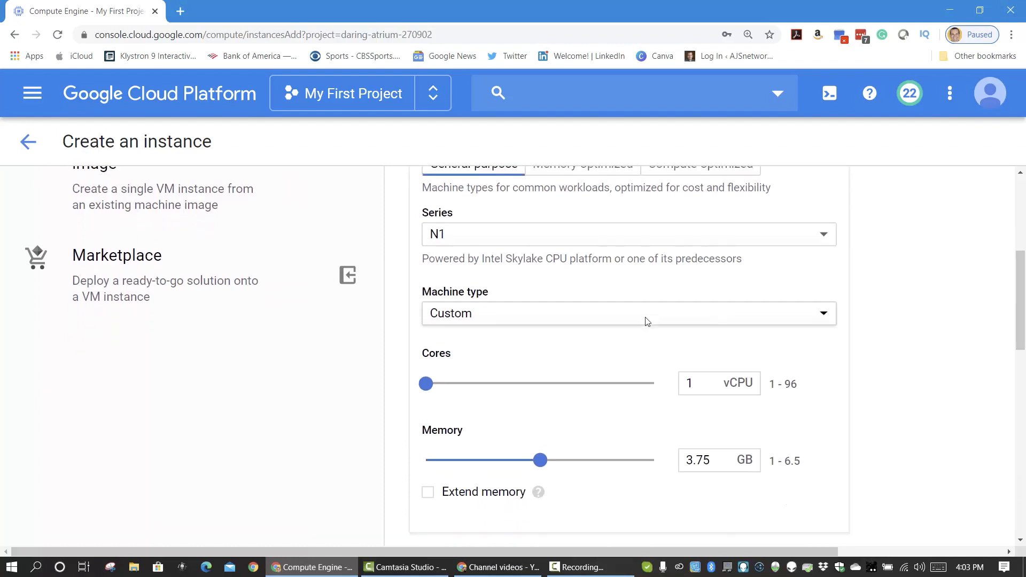
left_click(555, 464)
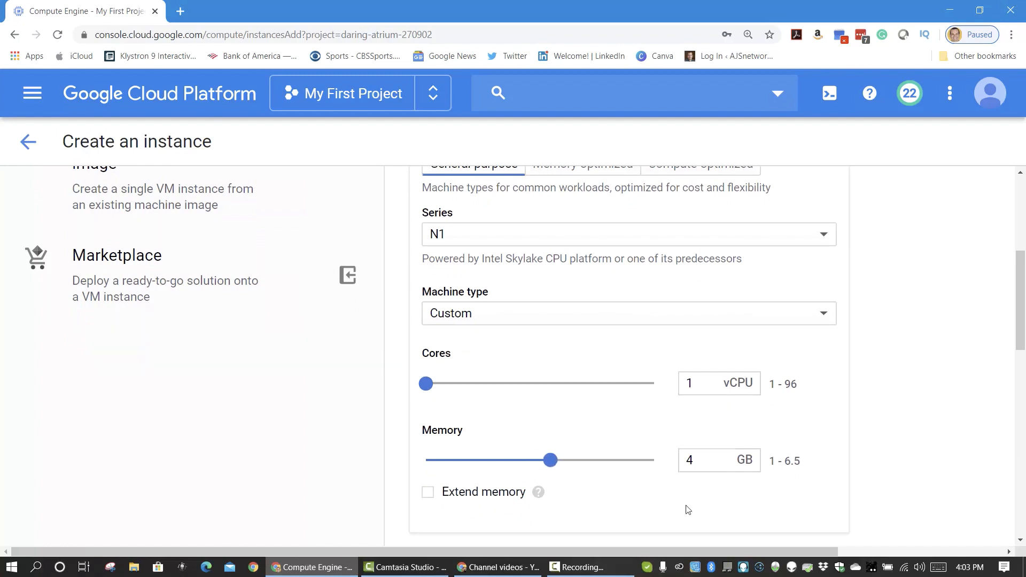
Set the instance's access scopes to allow full access to all Cloud APIs.
scroll(688, 509, "down", 6)
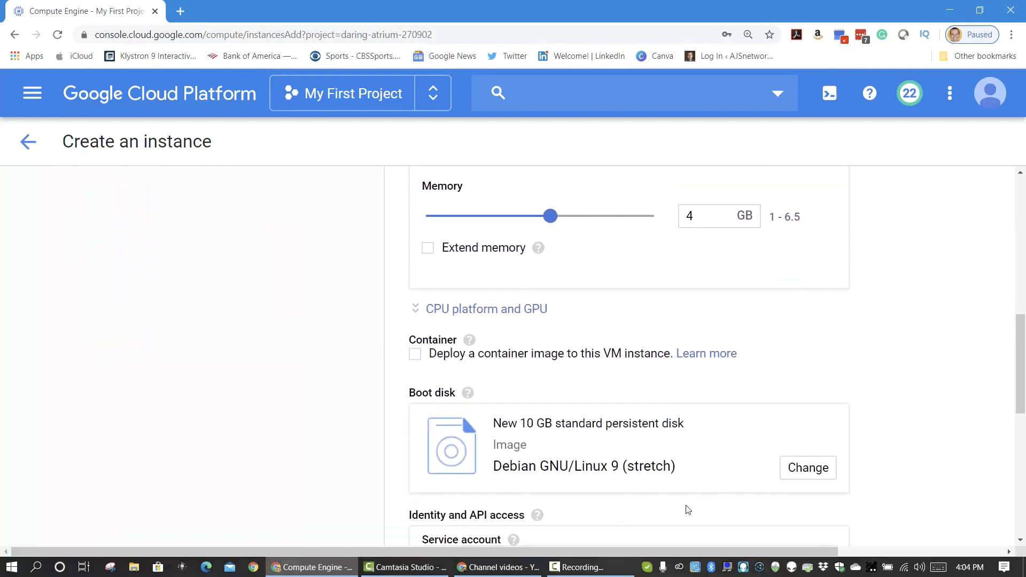
scroll(688, 510, "down", 1)
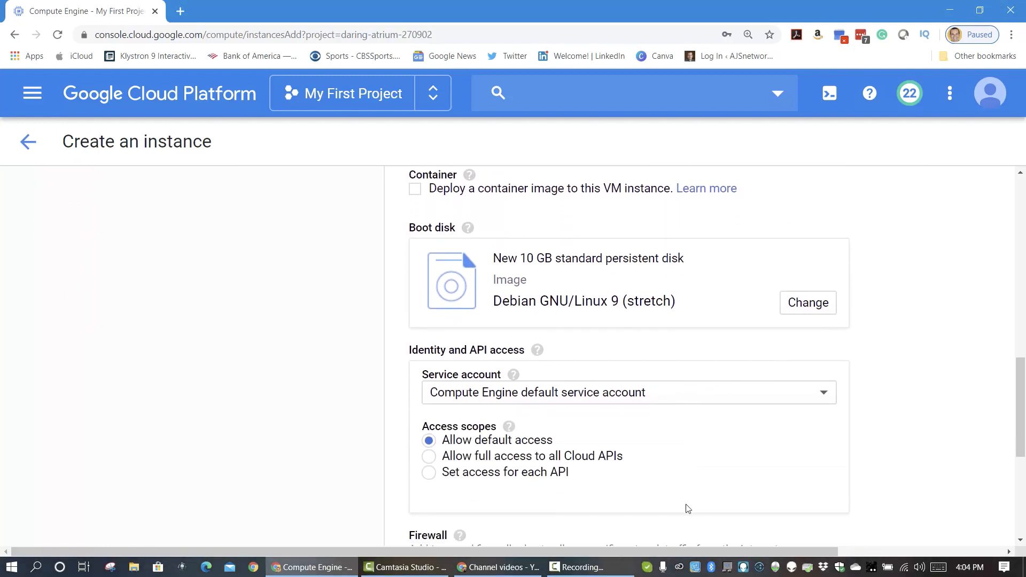
scroll(688, 509, "up", 1)
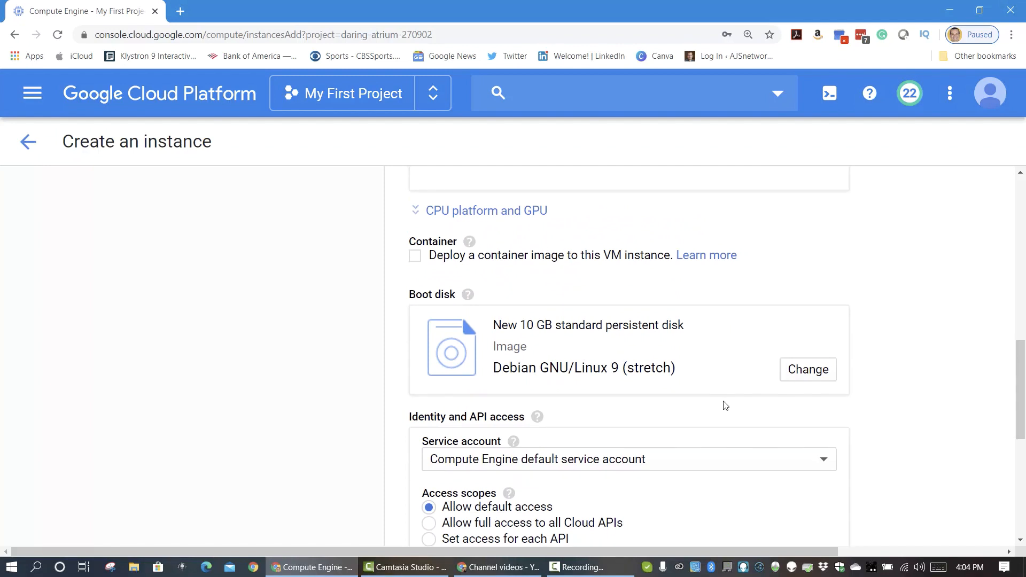
scroll(725, 405, "down", 3)
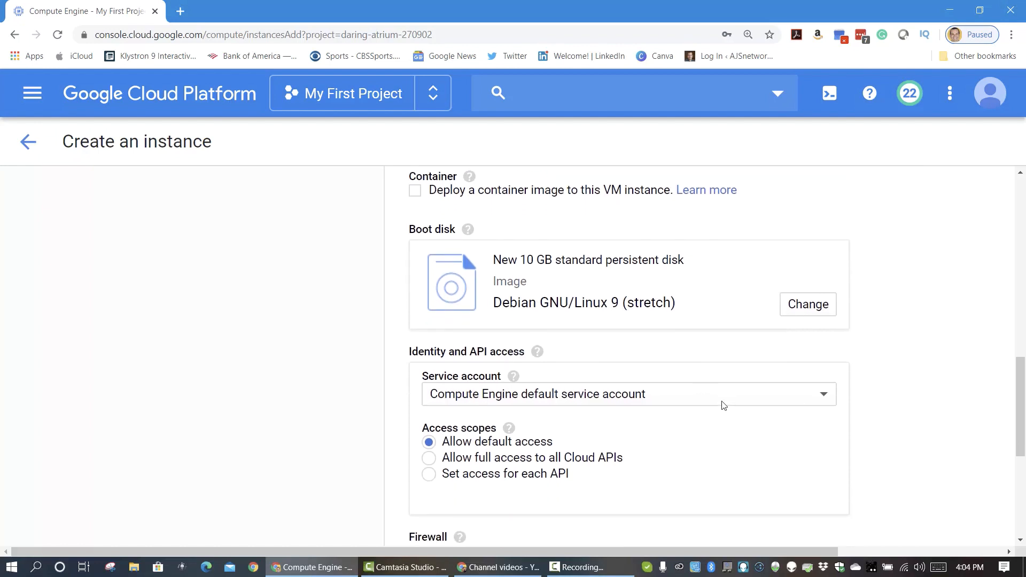
scroll(693, 417, "up", 1)
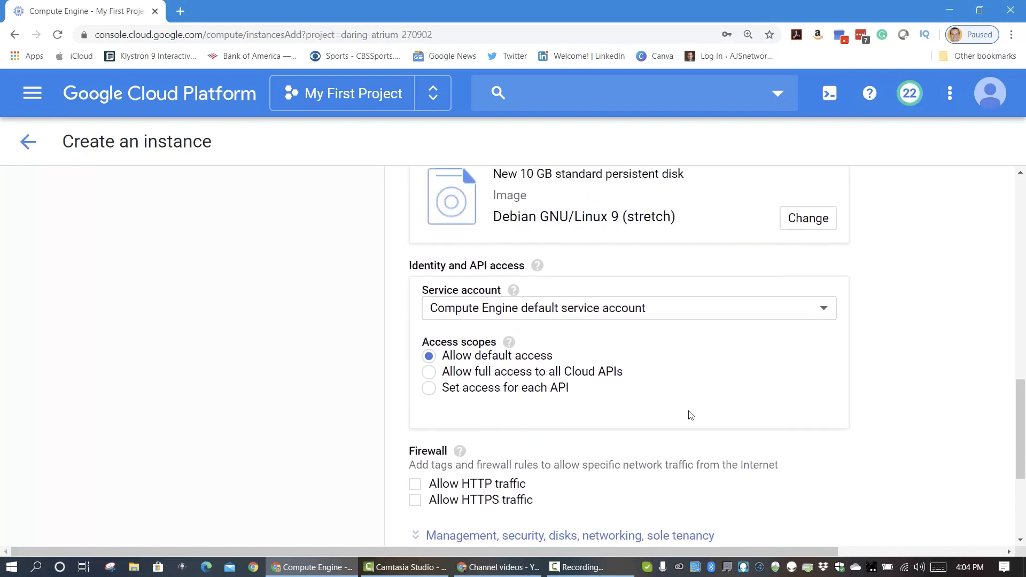
scroll(678, 391, "down", 1)
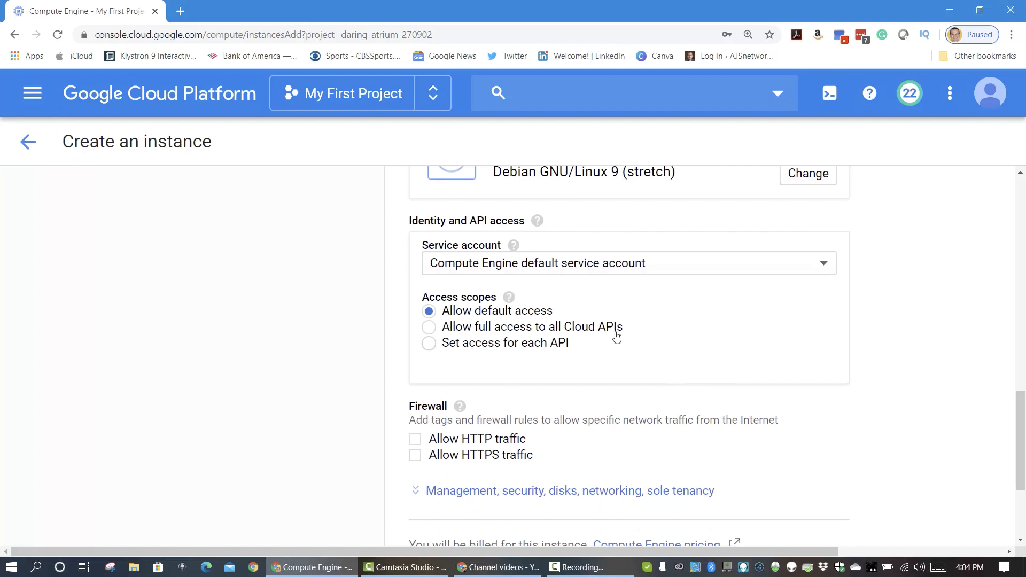
left_click(600, 330)
Allow HTTPS traffic in the instance's firewall settings and create the instance.
scroll(623, 355, "down", 2)
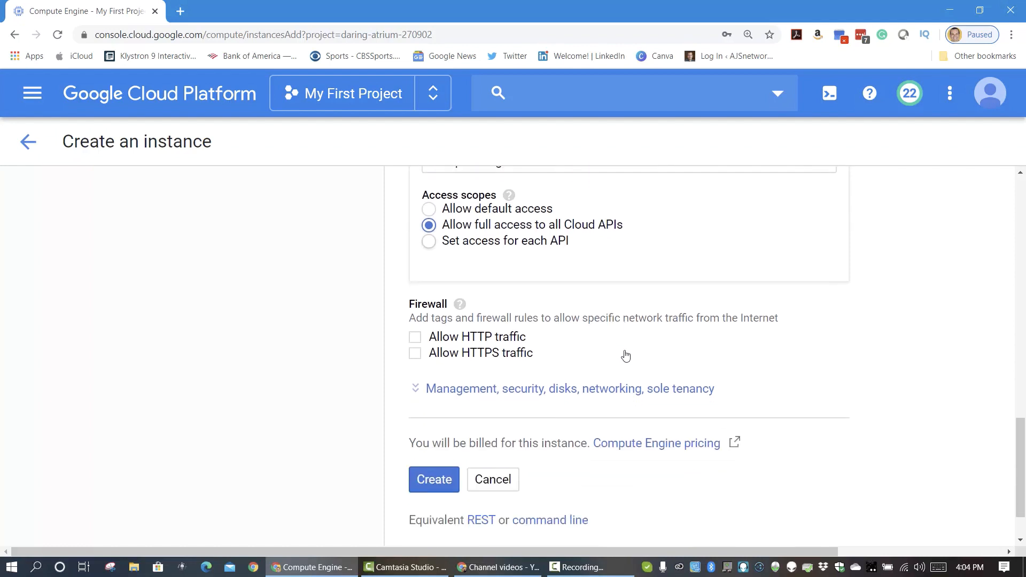
left_click(416, 353)
scroll(612, 368, "down", 1)
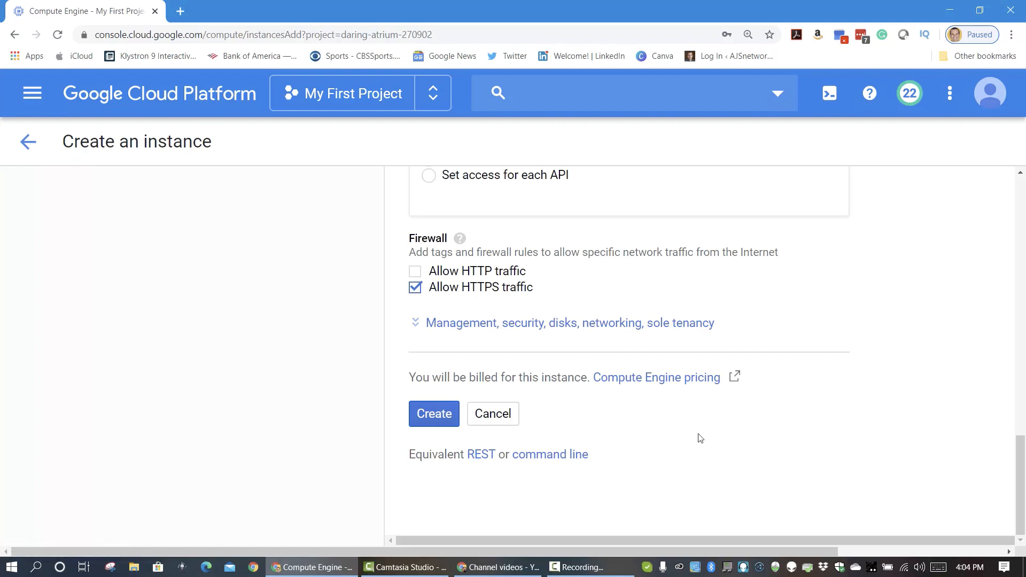
left_click(425, 423)
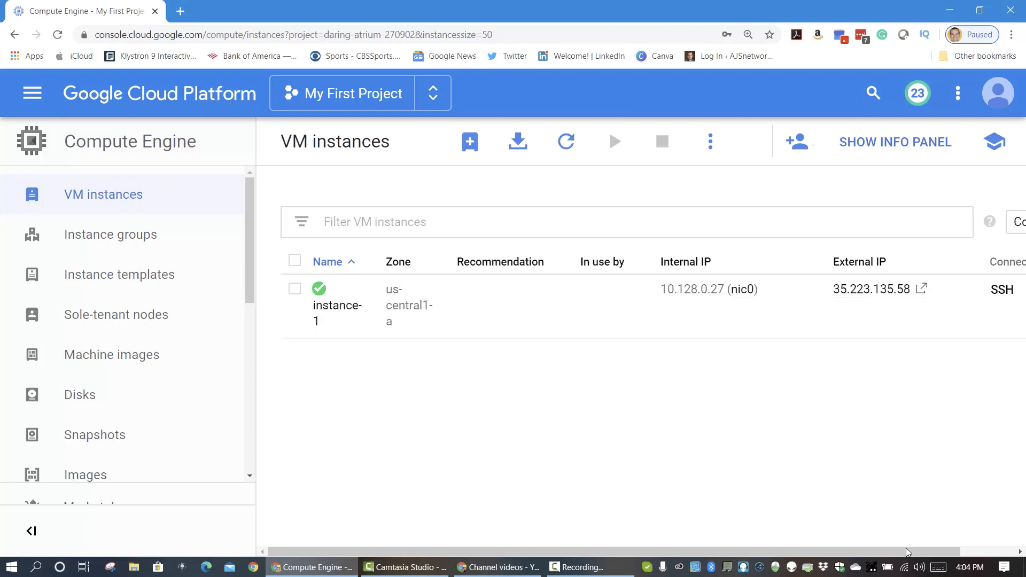
Open an SSH session to instance-1 in a browser window and minimize that window.
left_click_drag(906, 550, 973, 540)
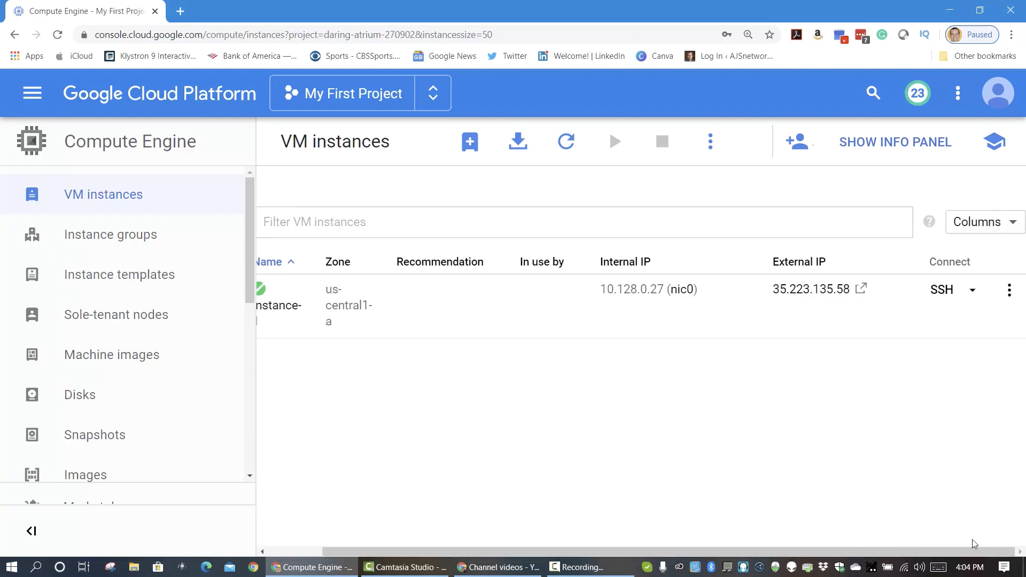
left_click(973, 297)
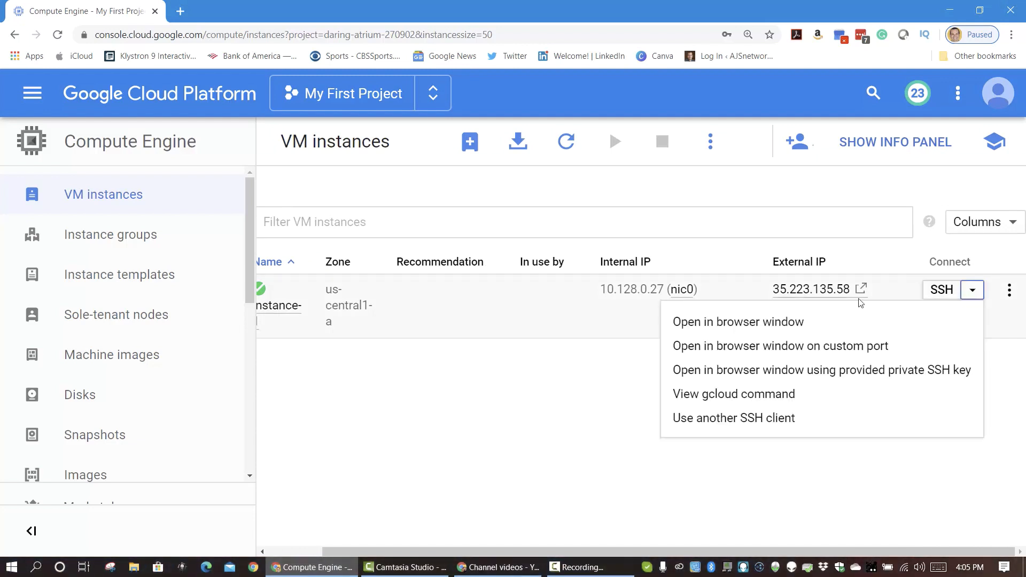
left_click(780, 332)
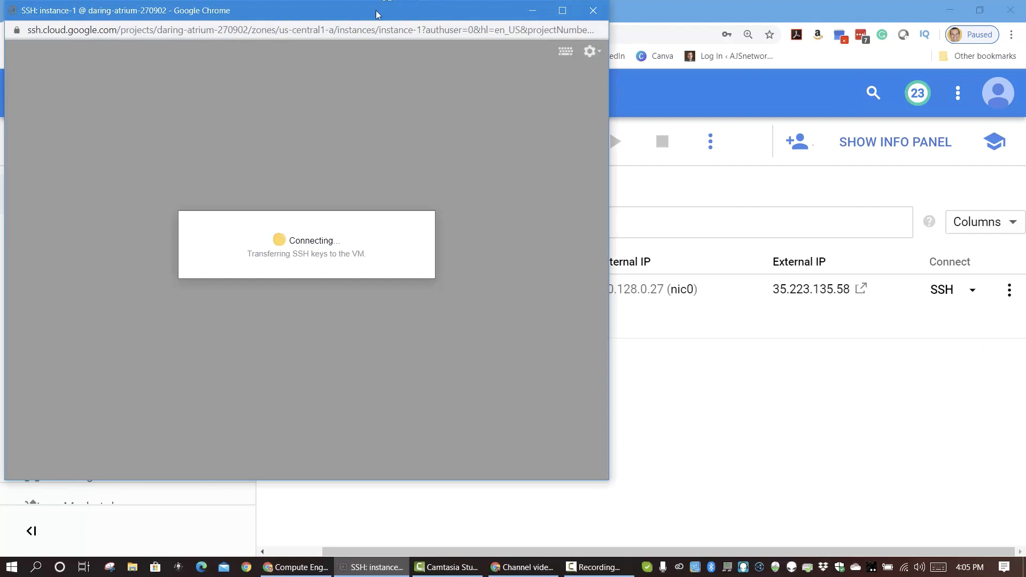
left_click_drag(376, 11, 583, 49)
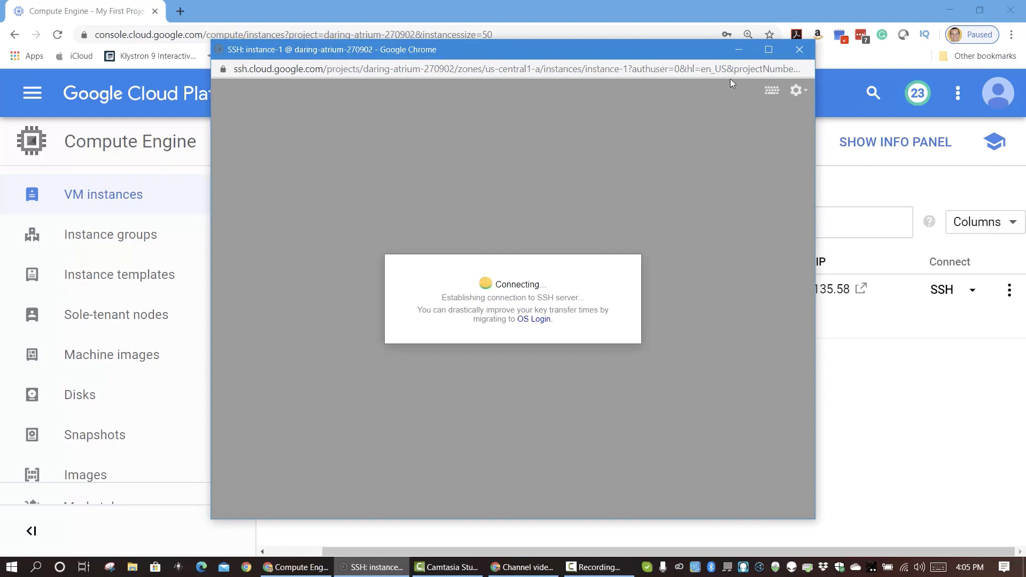
left_click(739, 53)
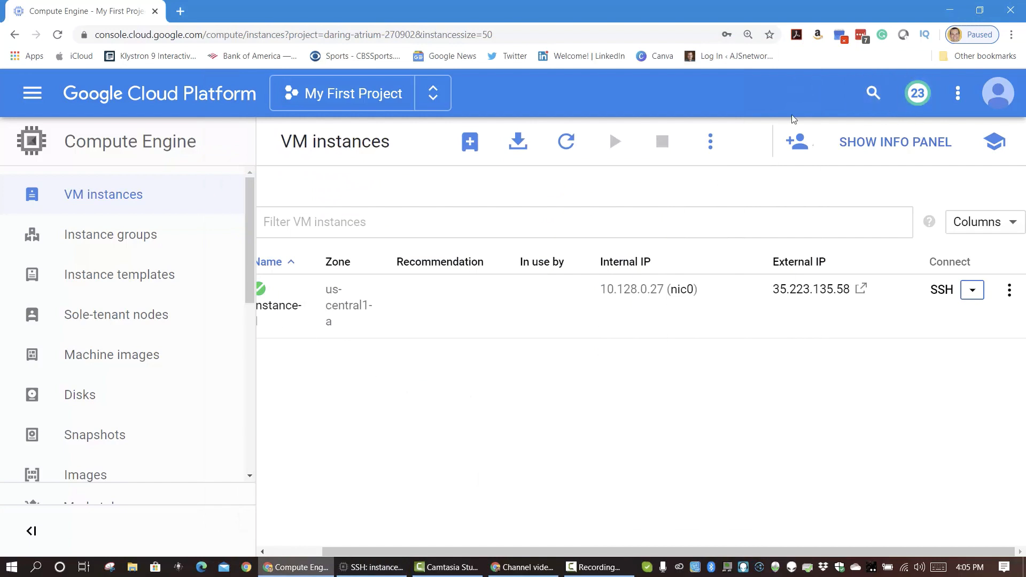
Return to the project's home dashboard, reload the page and activate Cloud Shell.
left_click(46, 109)
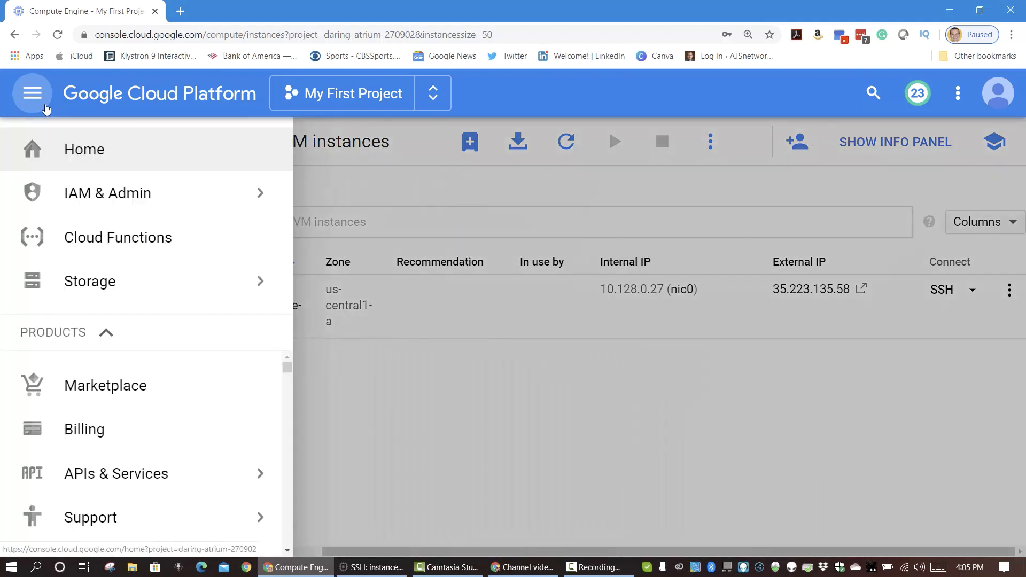
left_click(73, 150)
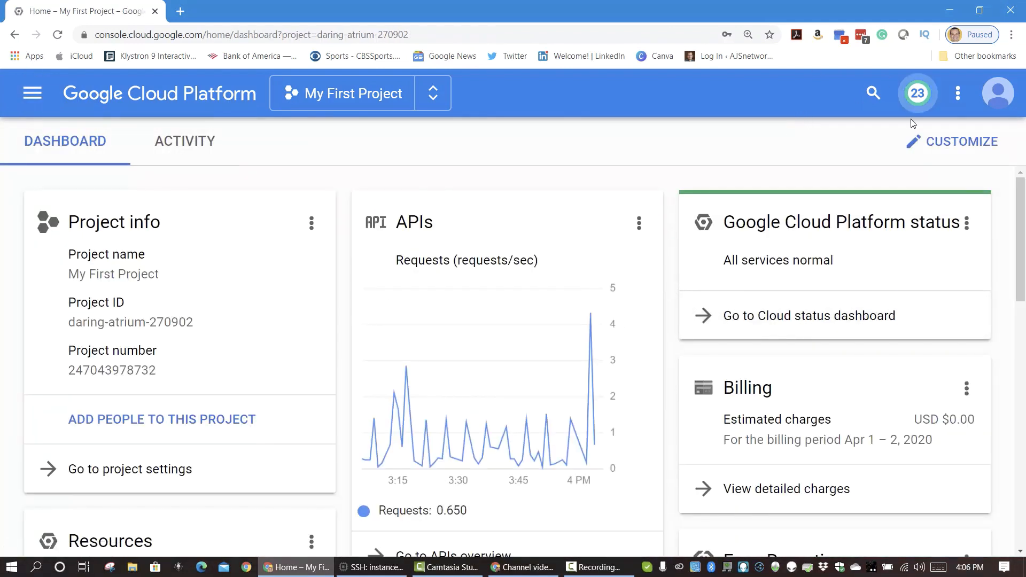
left_click(58, 34)
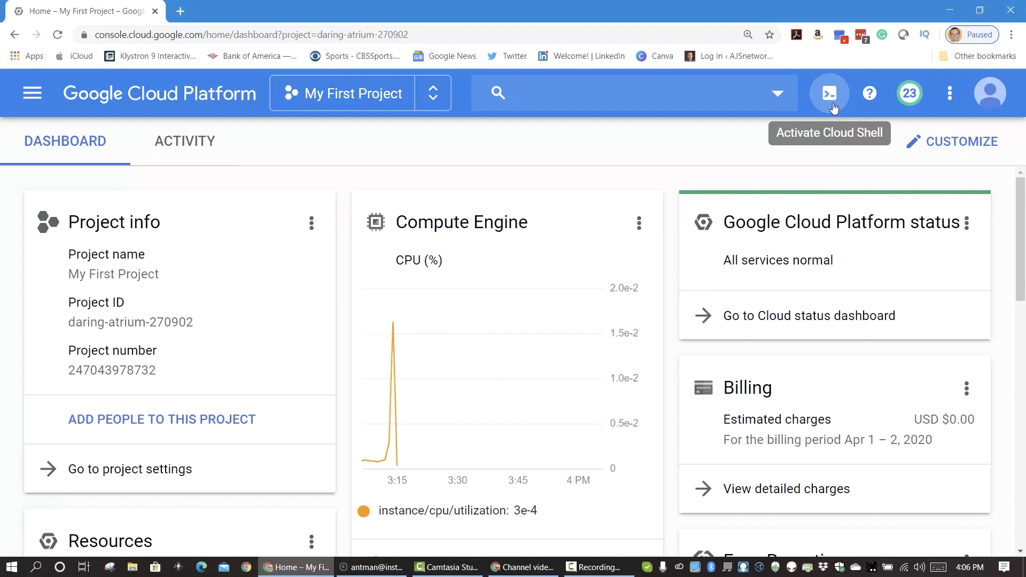
left_click(833, 106)
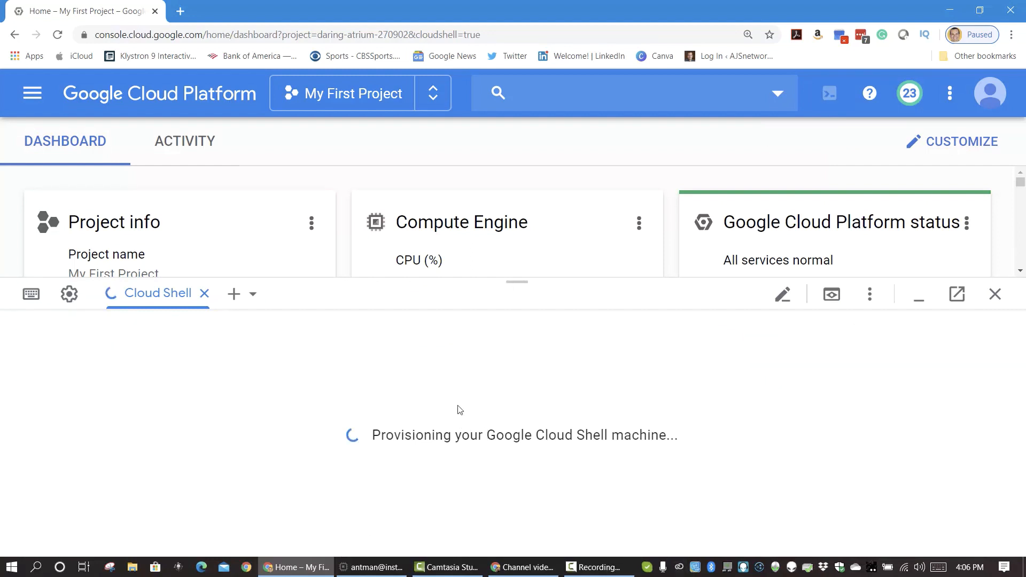
Bring back the instance-1 SSH window and submit eight empty lines at its prompt.
left_click(379, 573)
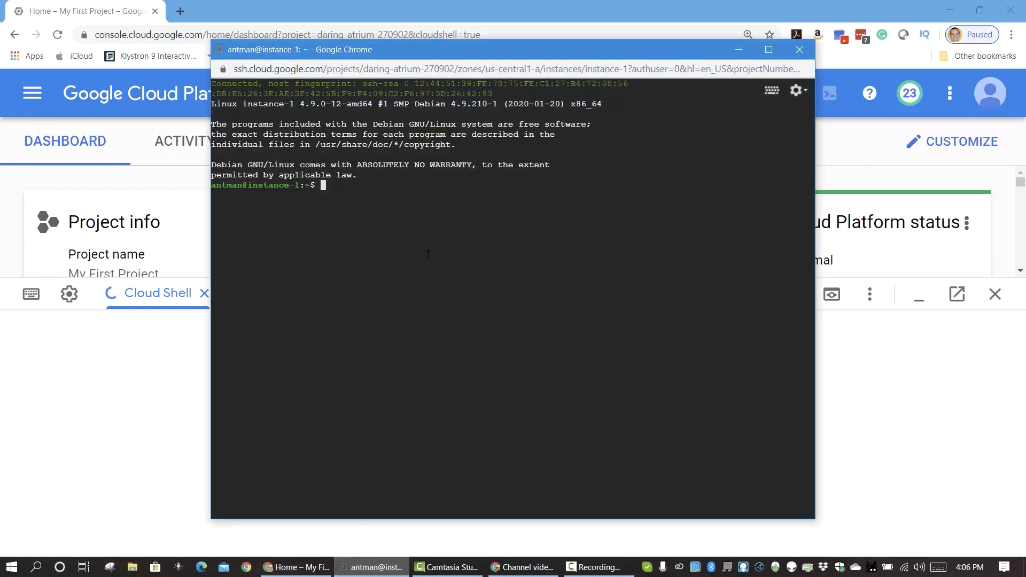
key("Return")
key("Return")
key("Return")
key("Return")
key("Return")
key("Return")
key("Return")
key("Return")
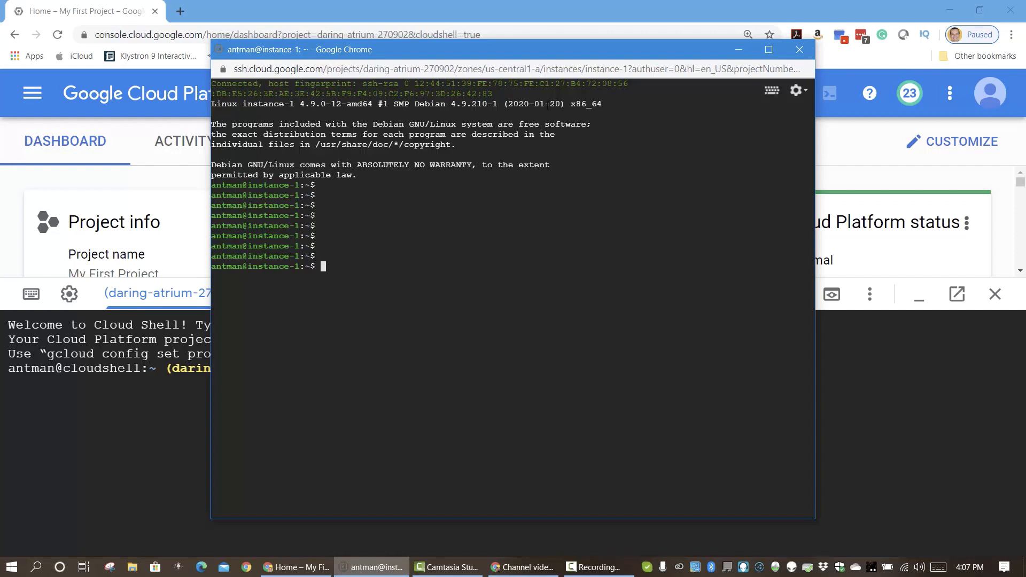
Close the instance-1 SSH window and confirm leaving the session.
left_click(799, 50)
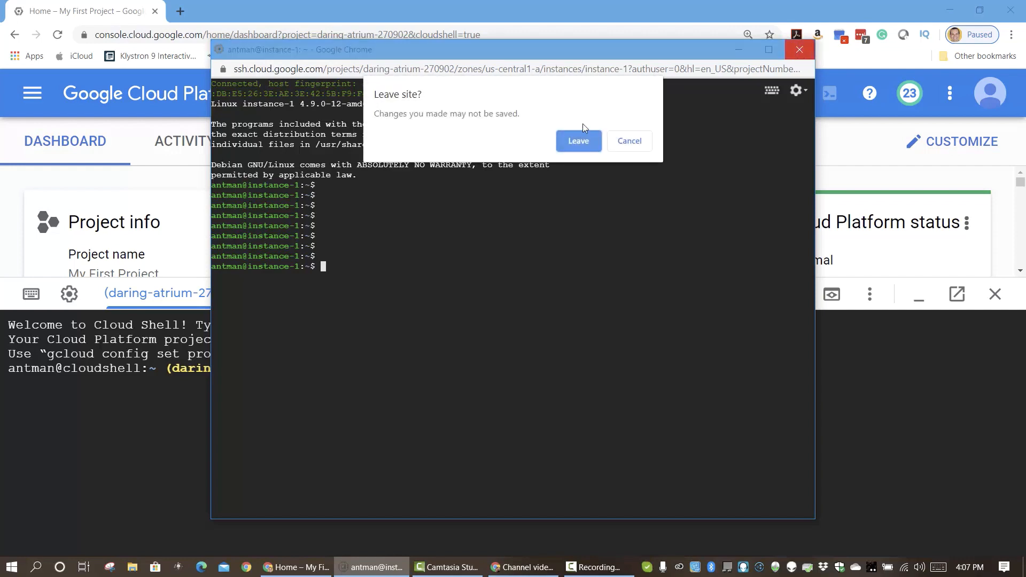
left_click(583, 141)
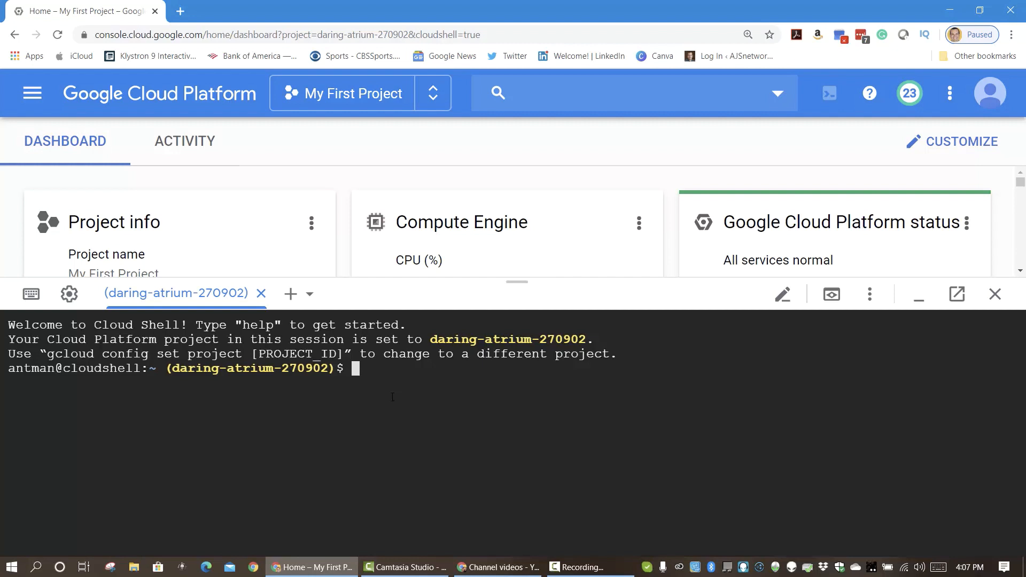
Run gcloud compute instances create instance-2 instance-3 in Cloud Shell and accept us-east1-c as the zone.
type("gcloud")
type("compute")
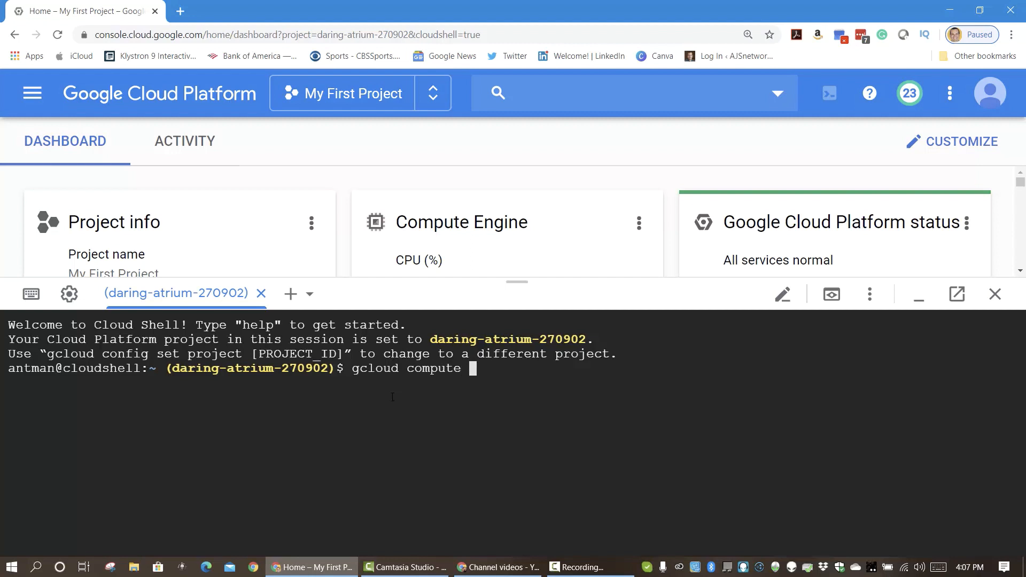
type("instaances")
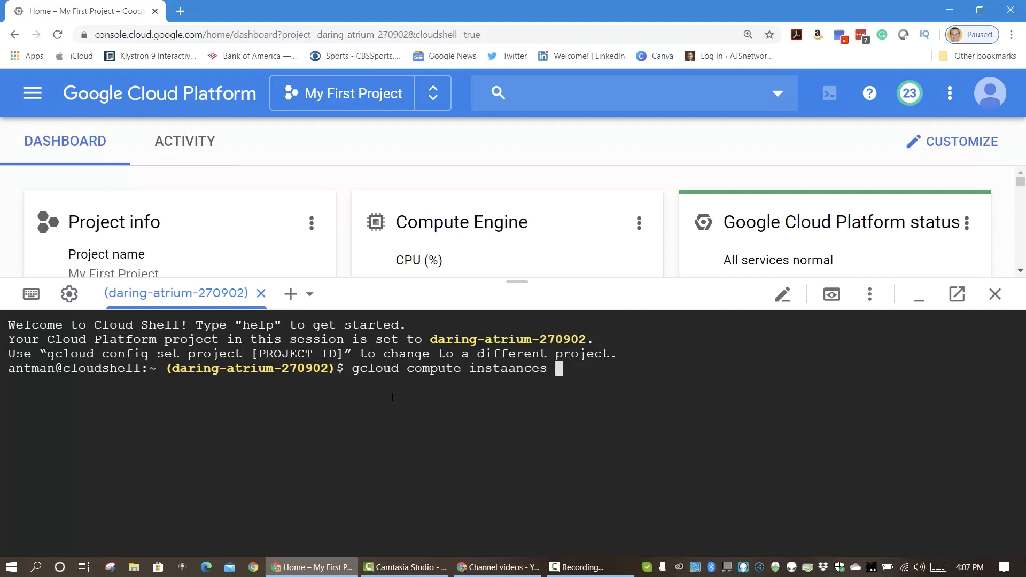
key("BackSpace")
key("BackSpace")
key("BackSpace")
key("BackSpace")
key("BackSpace")
key("BackSpace")
type("nces creatre")
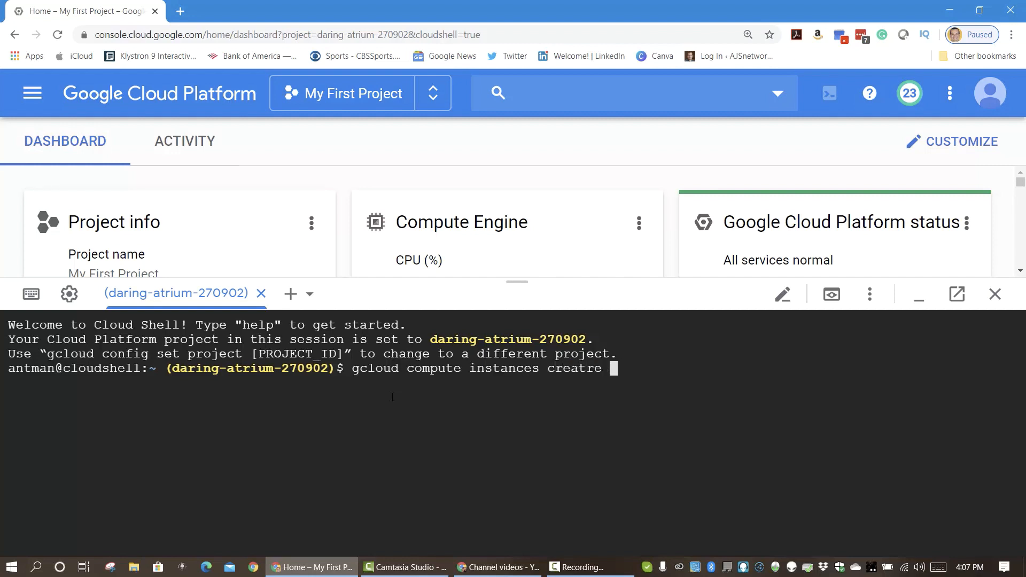
key("BackSpace")
key("BackSpace")
type("e instance")
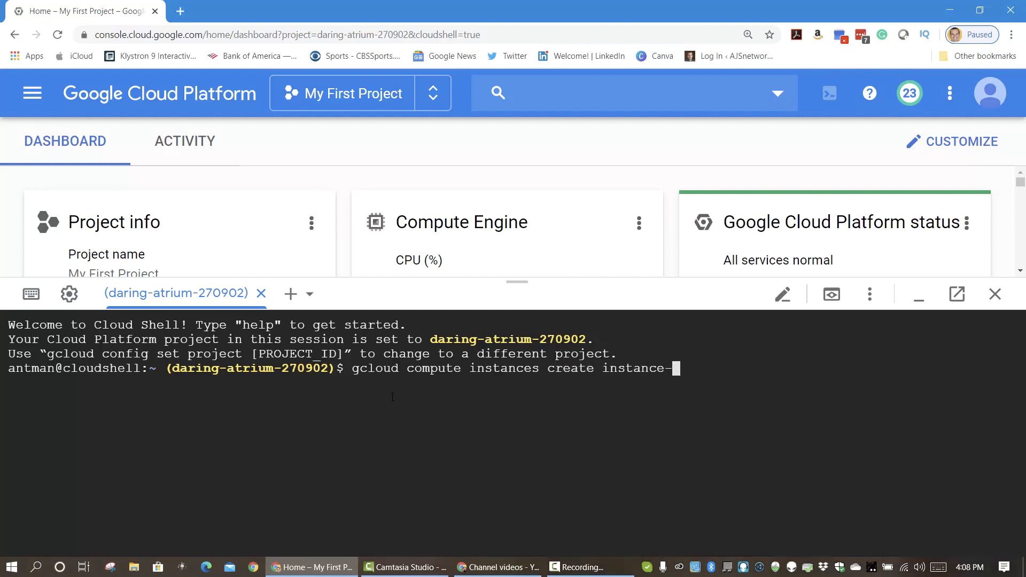
type("-2")
type(" instance")
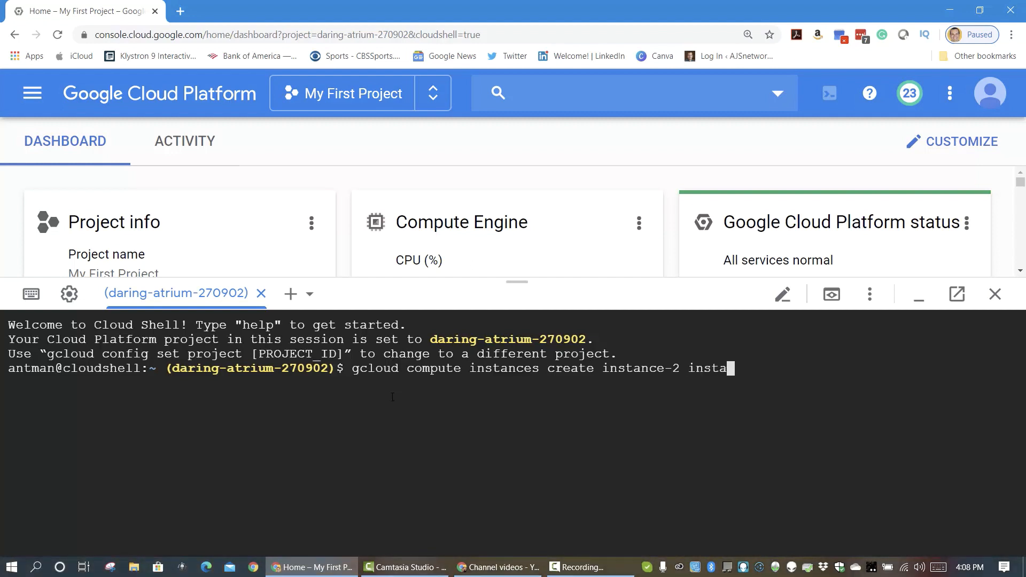
type("-3")
key("Return")
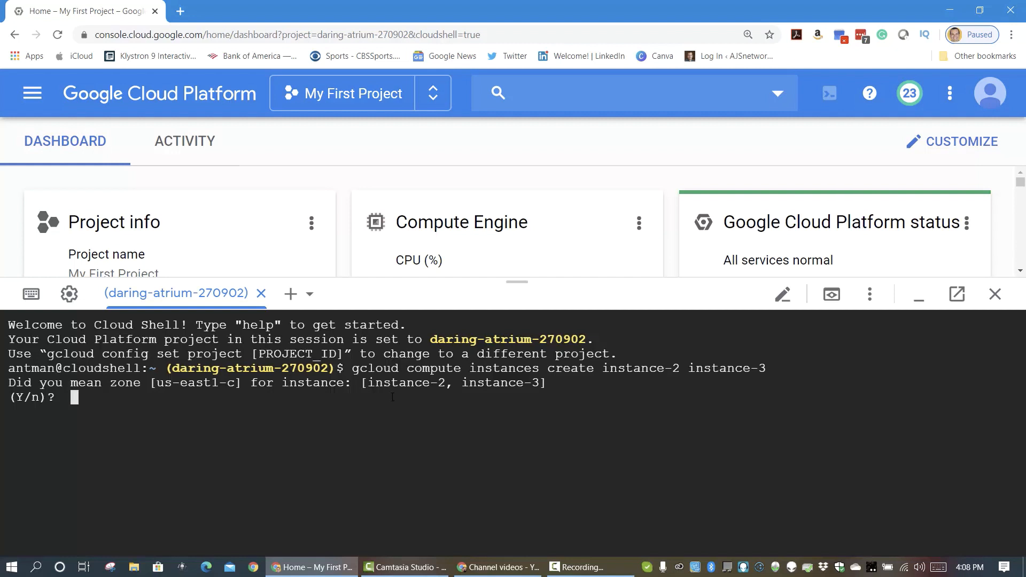
type("y")
key("Return")
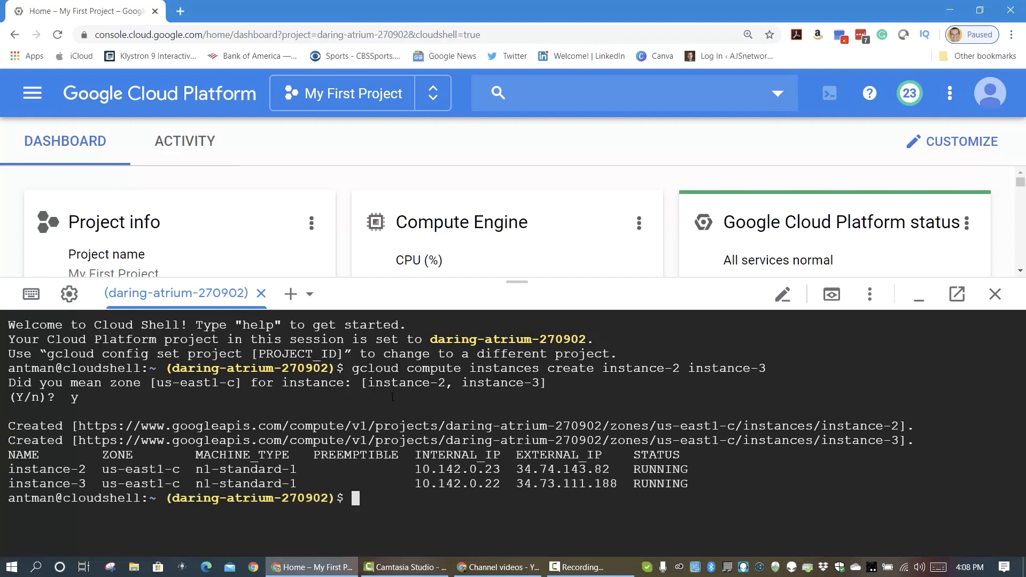
Close Cloud Shell and open the Compute Engine VM instances page.
left_click(994, 295)
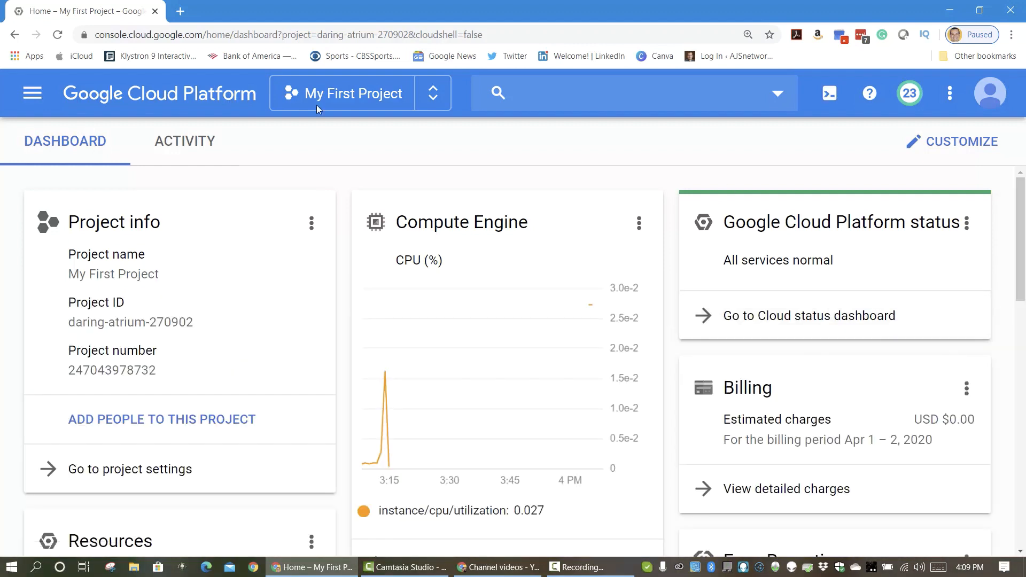
left_click(25, 94)
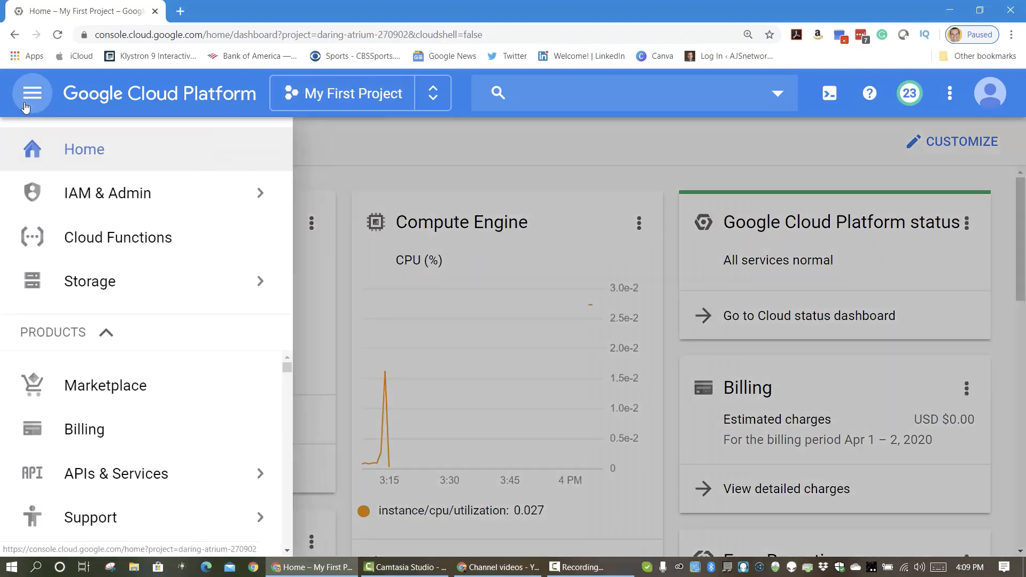
mouse_move(70, 283)
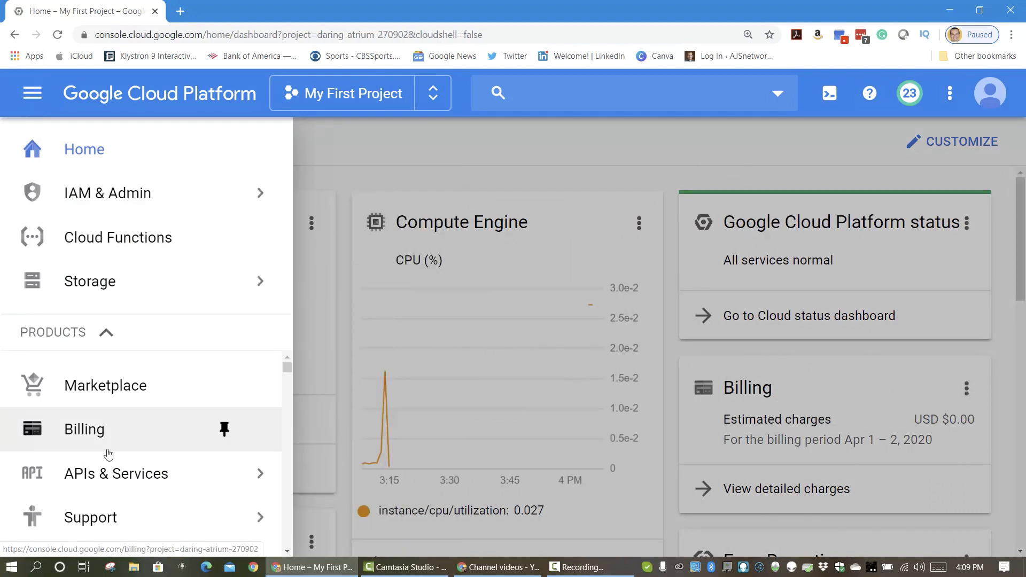
scroll(106, 456, "down", 10)
scroll(108, 458, "up", 5)
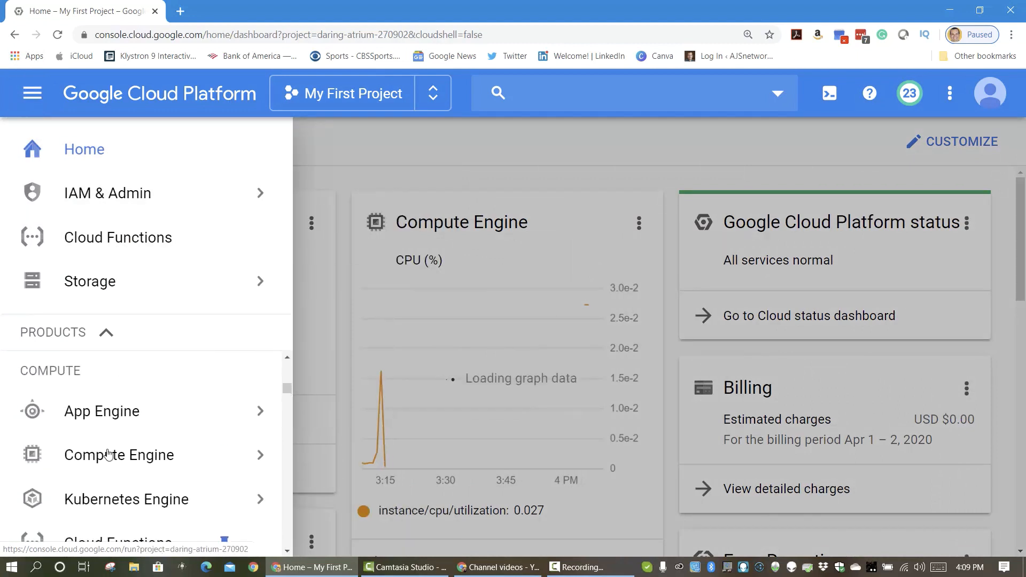
mouse_move(146, 475)
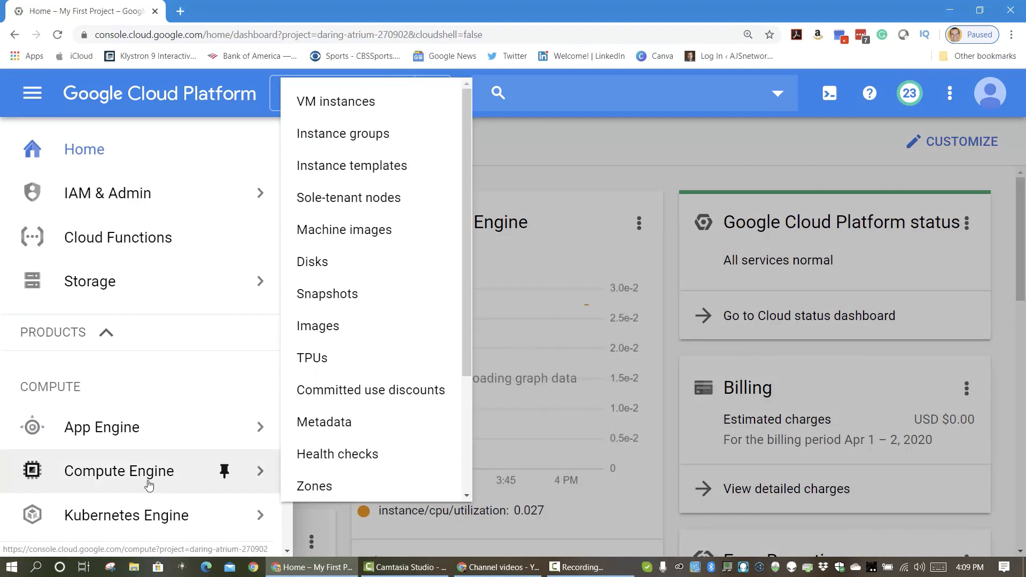
left_click(354, 101)
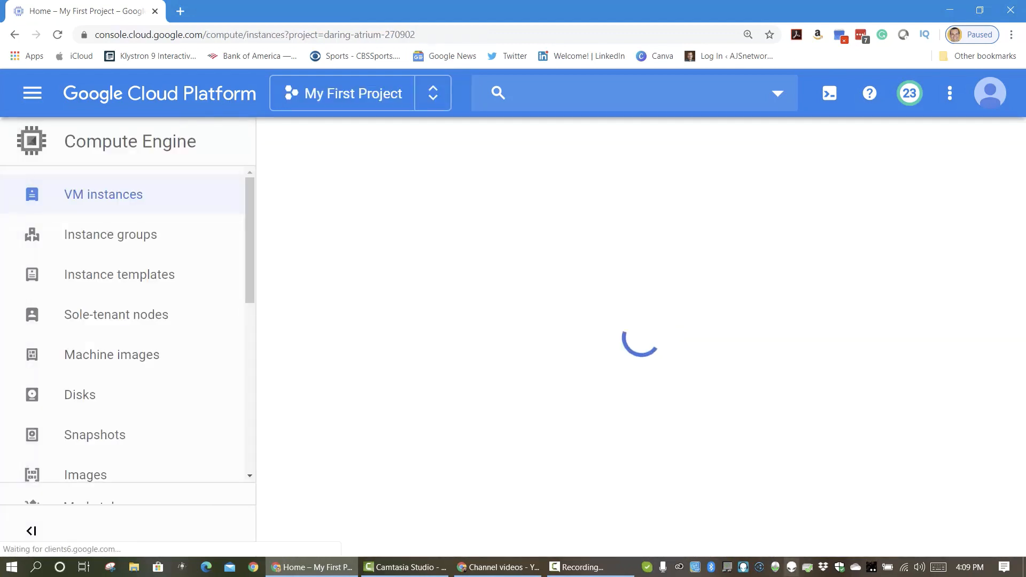